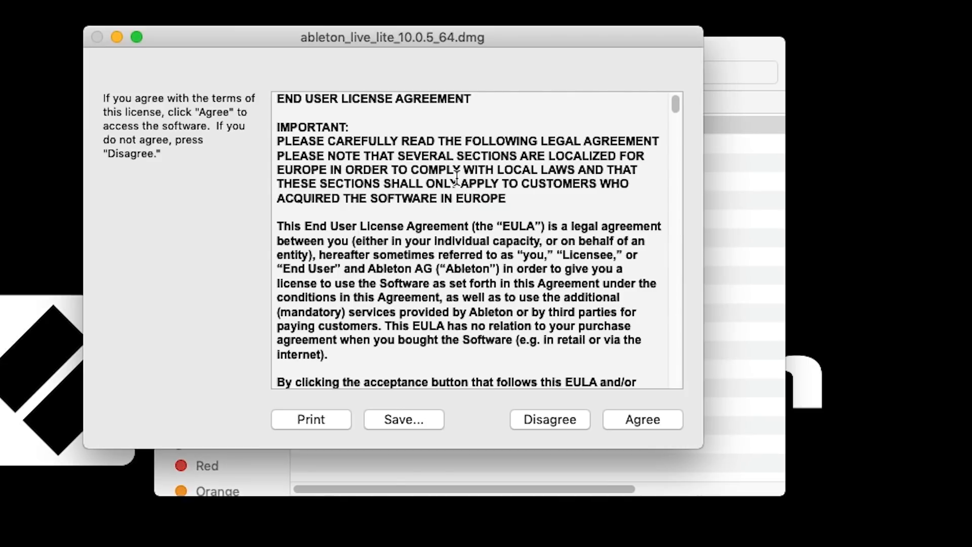
Step: Accept the licence agreement and install Ableton Live 10 Lite by copying it into the Applications folder, which is then opened
{"action": "left_click", "coordinate": [642, 420]}
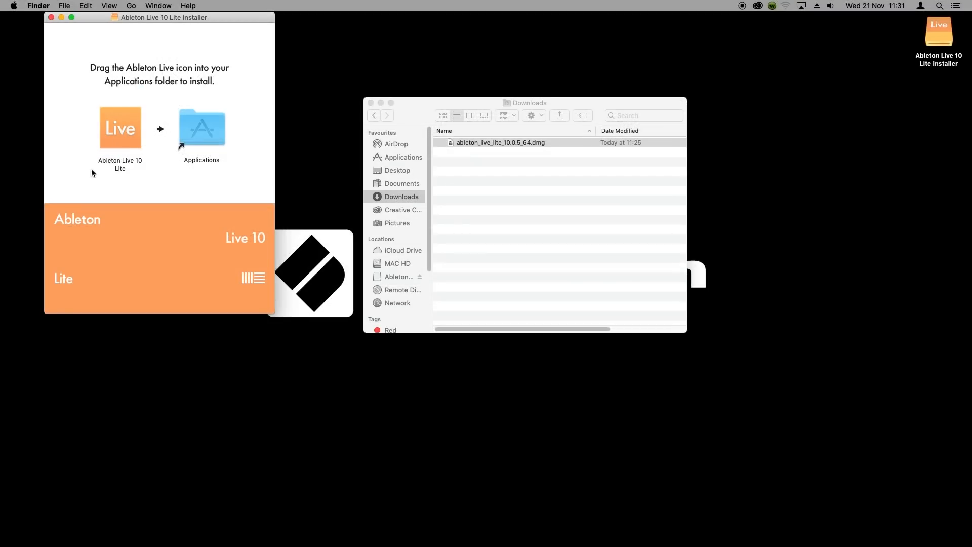
{"action": "left_click_drag", "start_coordinate": [112, 136], "coordinate": [183, 130]}
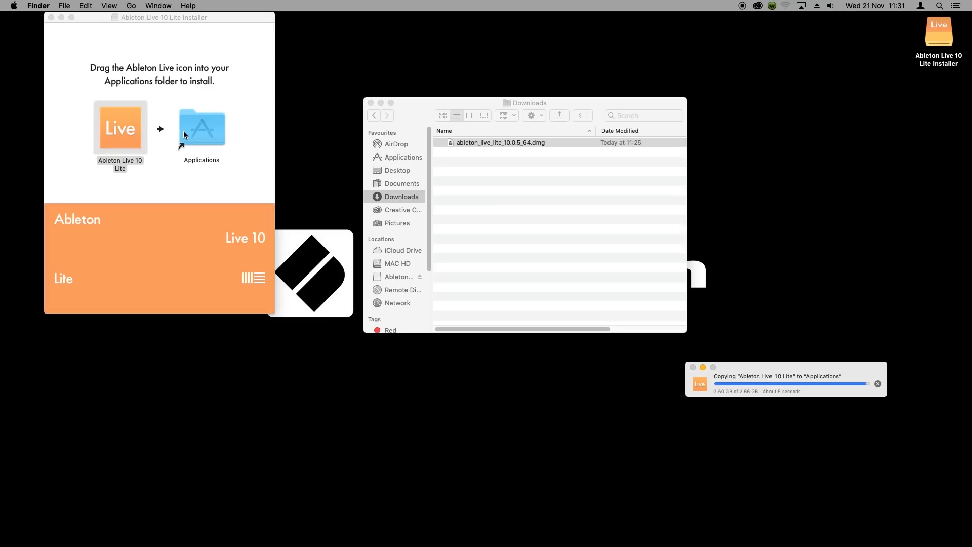
{"action": "double_click", "coordinate": [213, 127]}
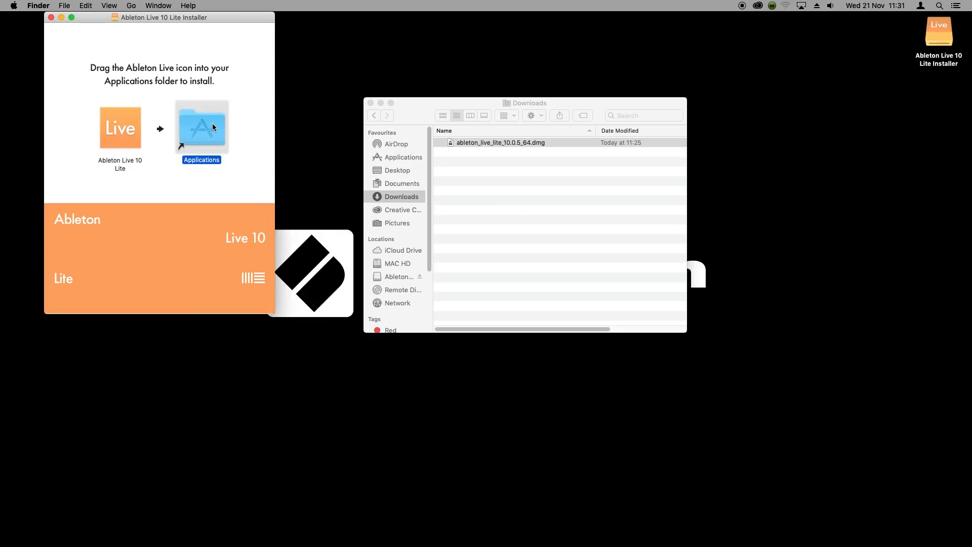
{"action": "left_click", "coordinate": [503, 99]}
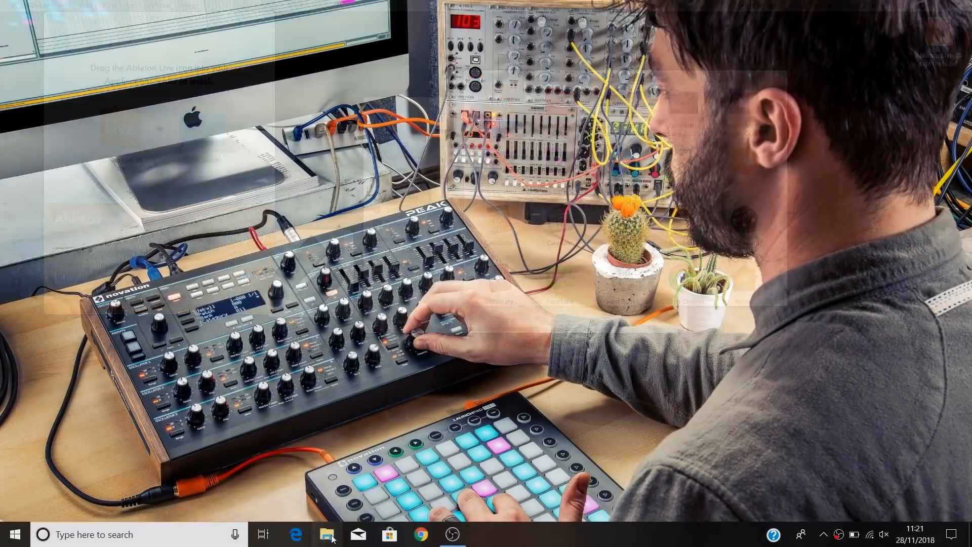
Step: In Windows File Explorer, extract the ableton_live_lite_10.0.3_64 archive in Downloads to its suggested folder and run the extracted Setup installer
{"action": "left_click", "coordinate": [327, 535]}
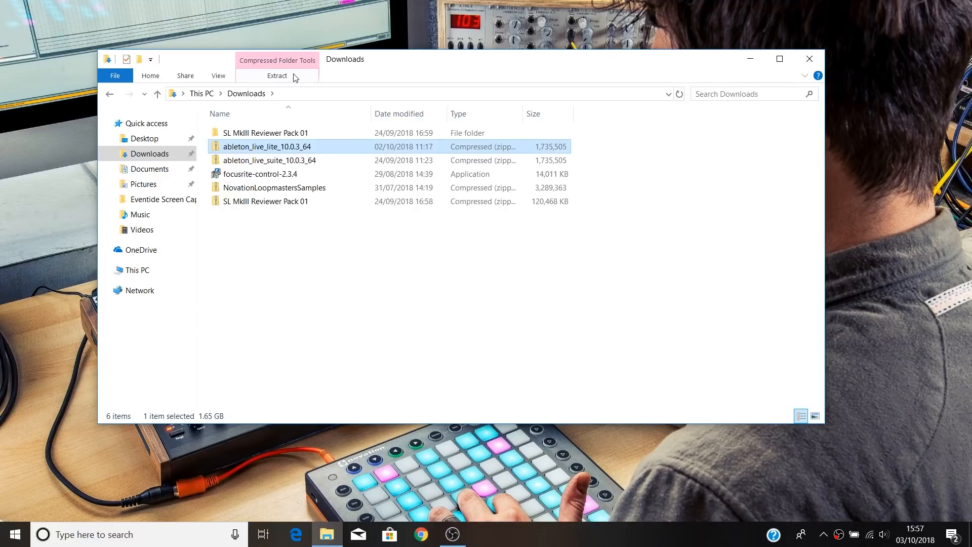
{"action": "left_click", "coordinate": [299, 77]}
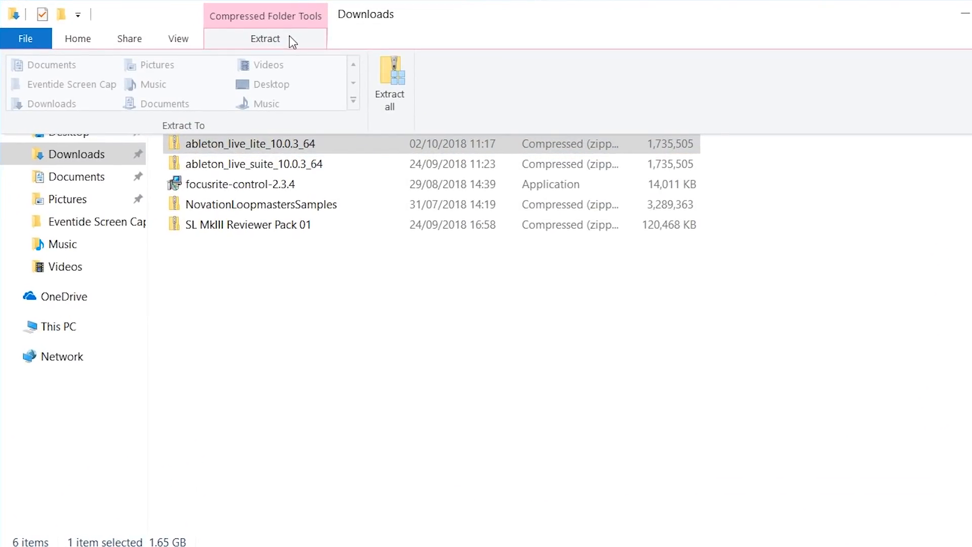
{"action": "left_click", "coordinate": [389, 82]}
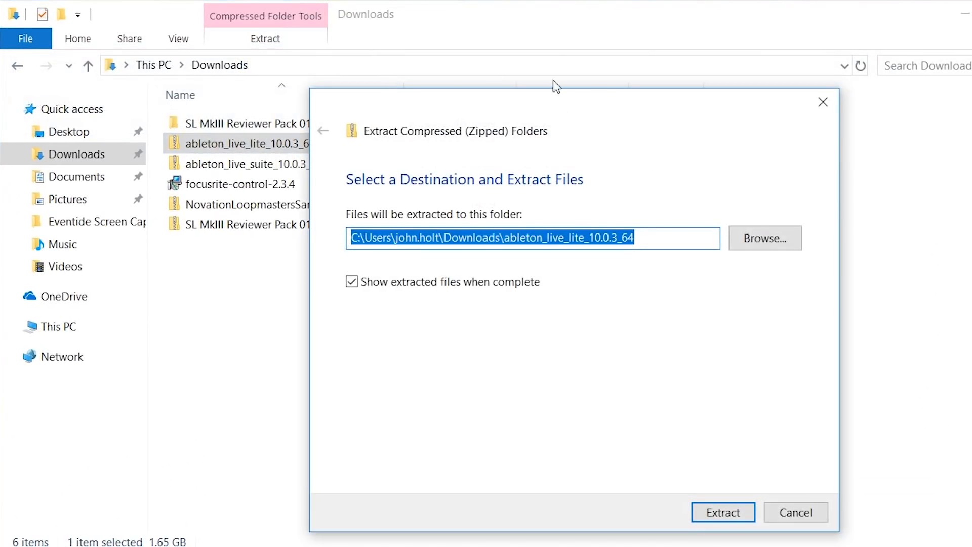
{"action": "left_click", "coordinate": [699, 512]}
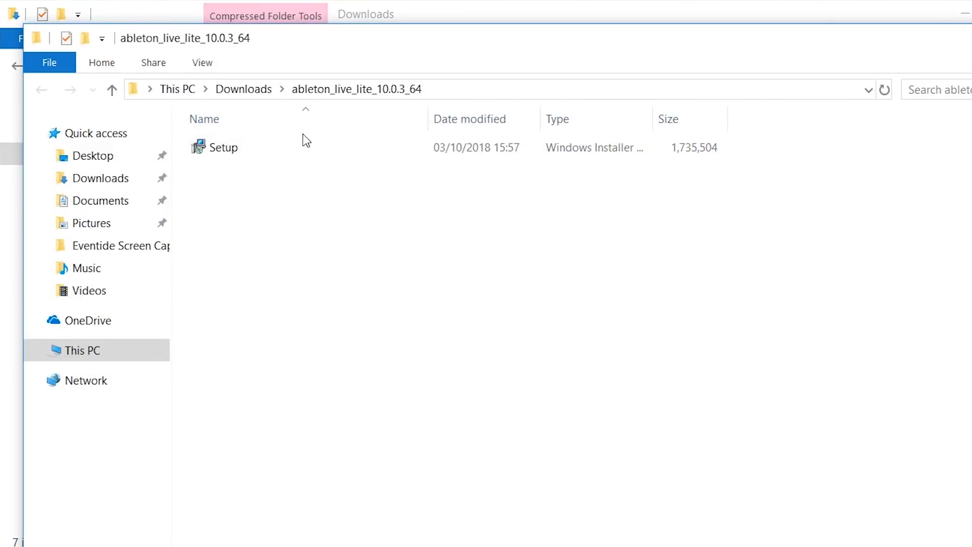
{"action": "left_click", "coordinate": [258, 148]}
{"action": "double_click", "coordinate": [259, 147]}
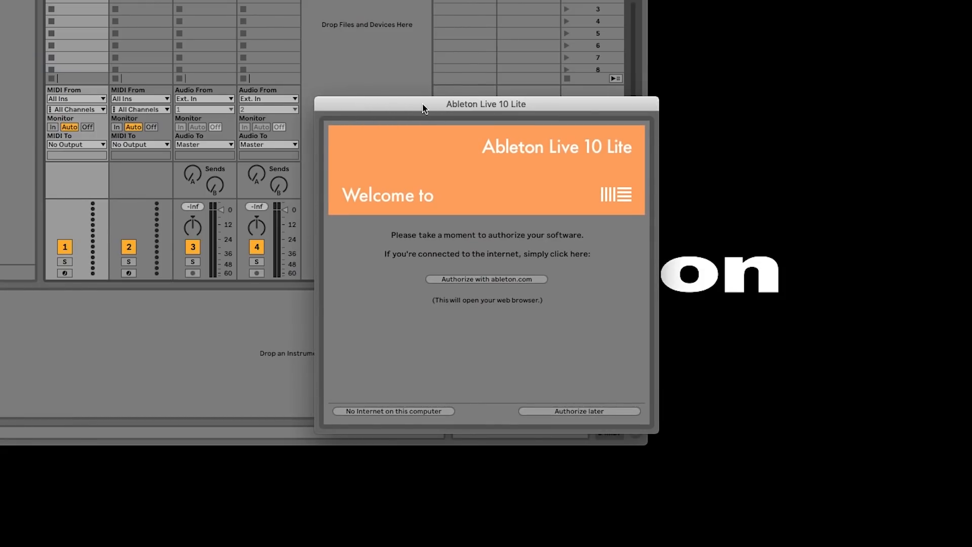
Step: Start authorizing Live 10 Lite with ableton.com and log in with the account e-mail and password
{"action": "left_click_drag", "start_coordinate": [423, 102], "coordinate": [422, 105]}
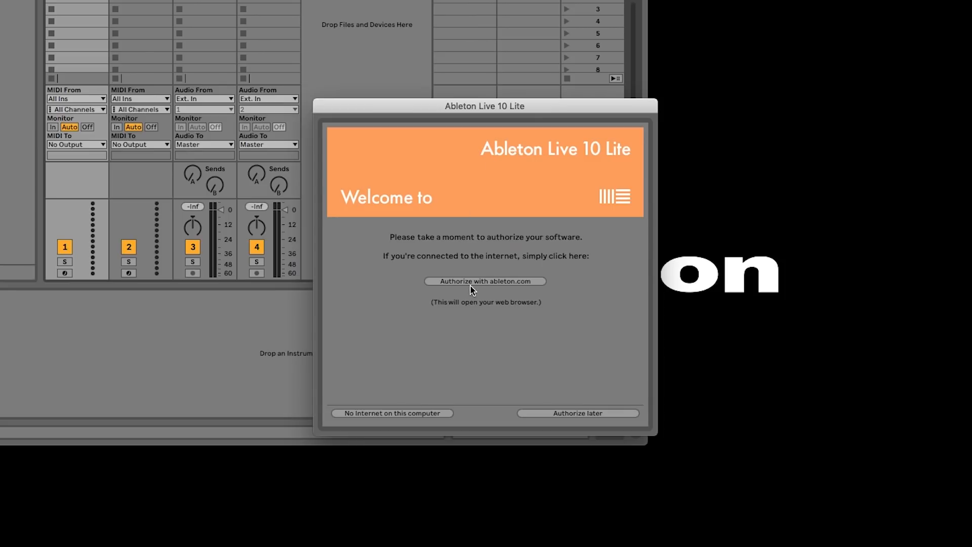
{"action": "left_click", "coordinate": [479, 282]}
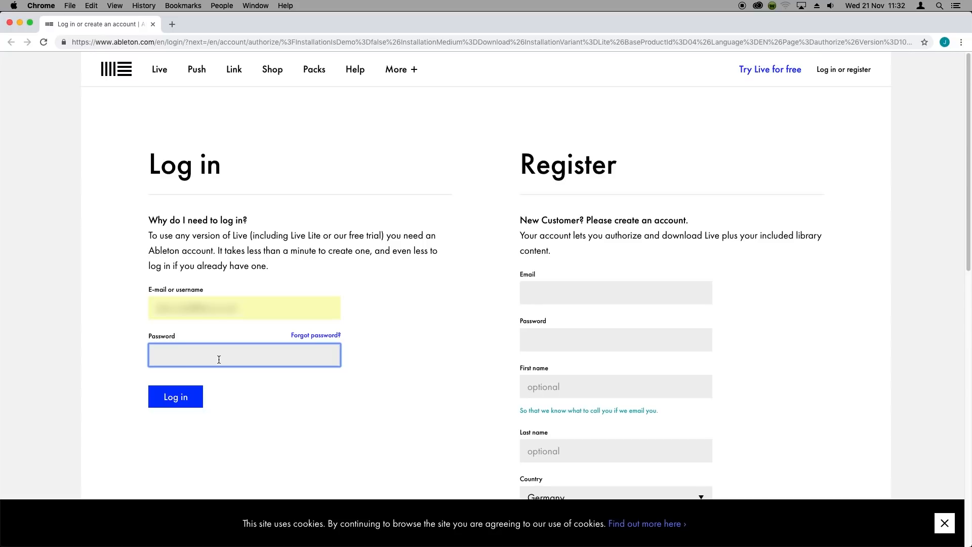
{"action": "type", "text": "•••"}
{"action": "key", "text": "BackSpace"}
{"action": "type", "text": "•••"}
{"action": "key", "text": "Return"}
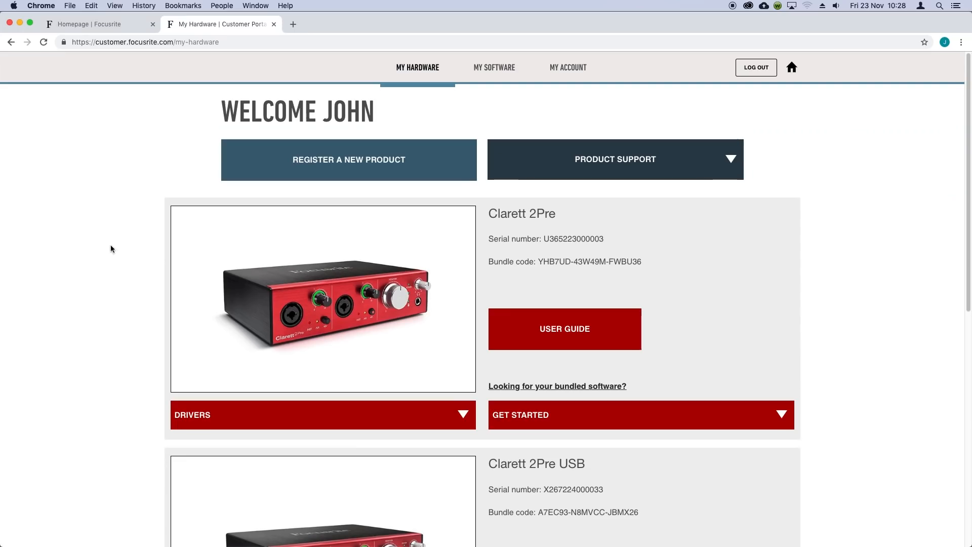
Step: In the Focusrite customer portal, go to My Software and expand the Get Ableton Live Lite section
{"action": "left_click", "coordinate": [499, 67]}
{"action": "scroll", "coordinate": [99, 369], "scroll_direction": "down", "scroll_amount": 4}
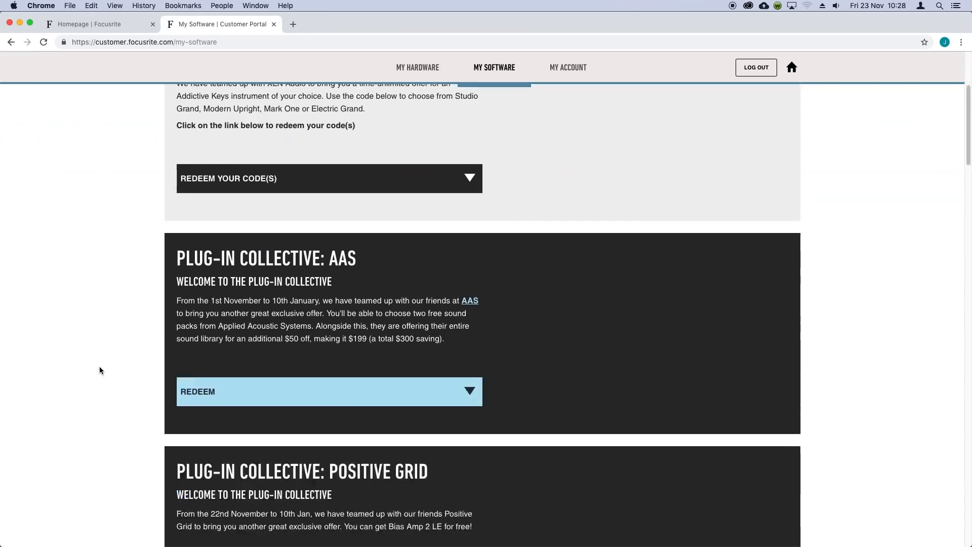
{"action": "scroll", "coordinate": [104, 365], "scroll_direction": "down", "scroll_amount": 15}
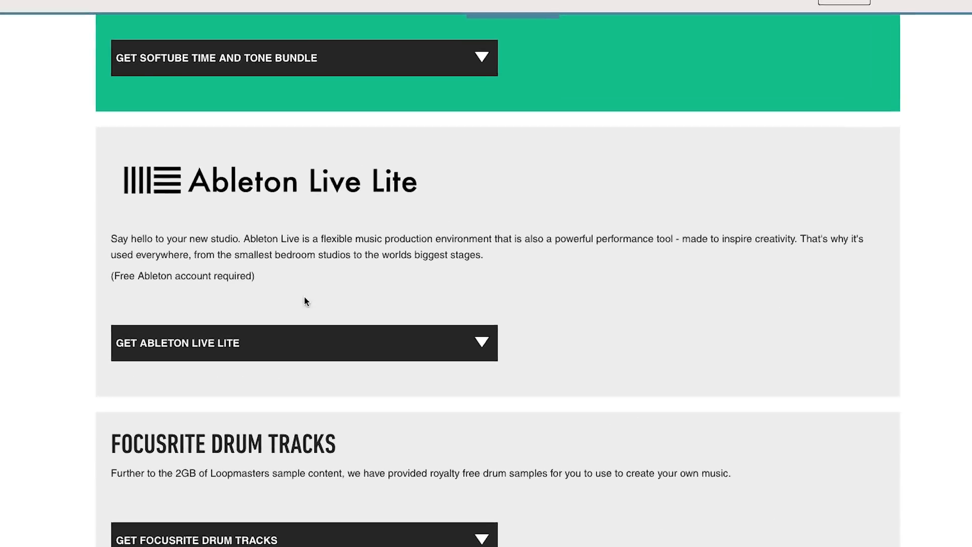
{"action": "left_click", "coordinate": [285, 342]}
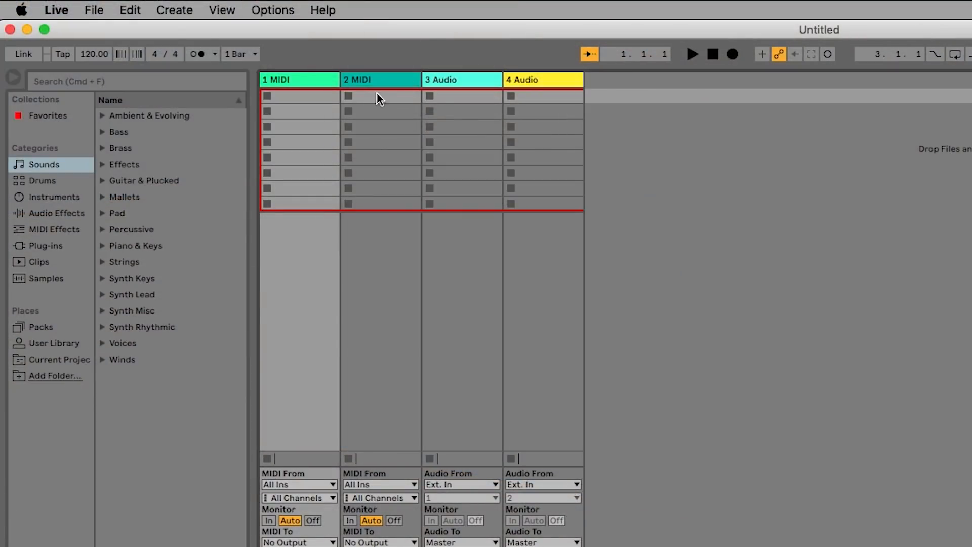
Step: Open Live's Preferences on the Mac and in the Windows version
{"action": "left_click", "coordinate": [56, 10]}
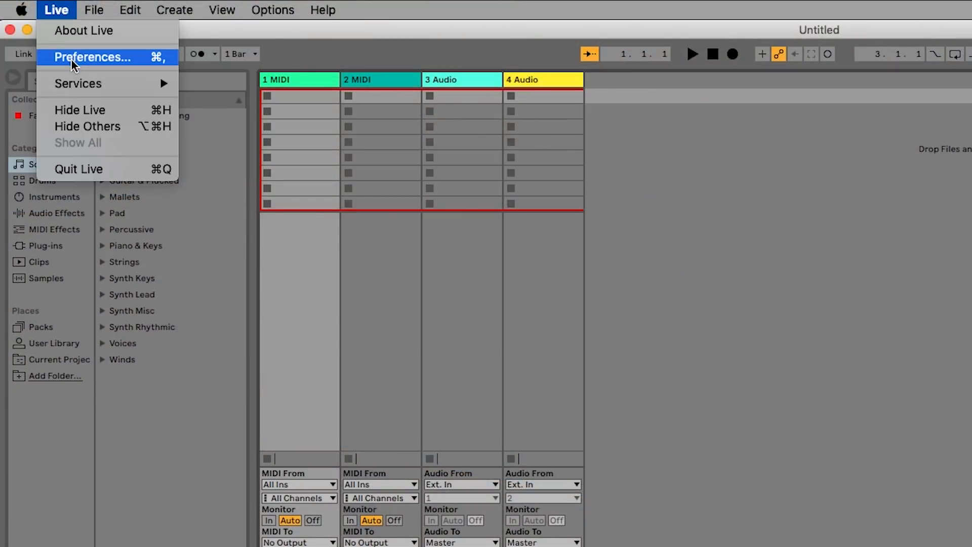
{"action": "left_click", "coordinate": [81, 57]}
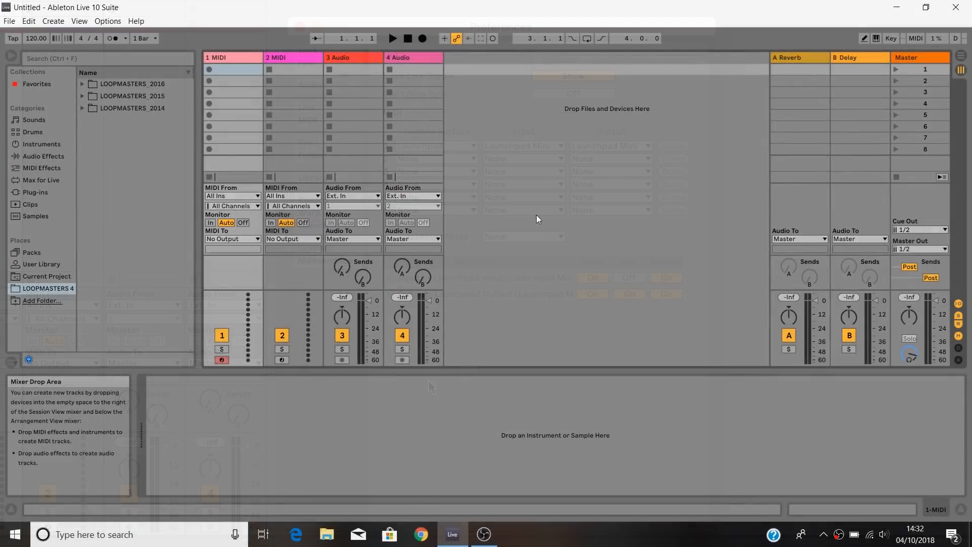
{"action": "left_click", "coordinate": [119, 22]}
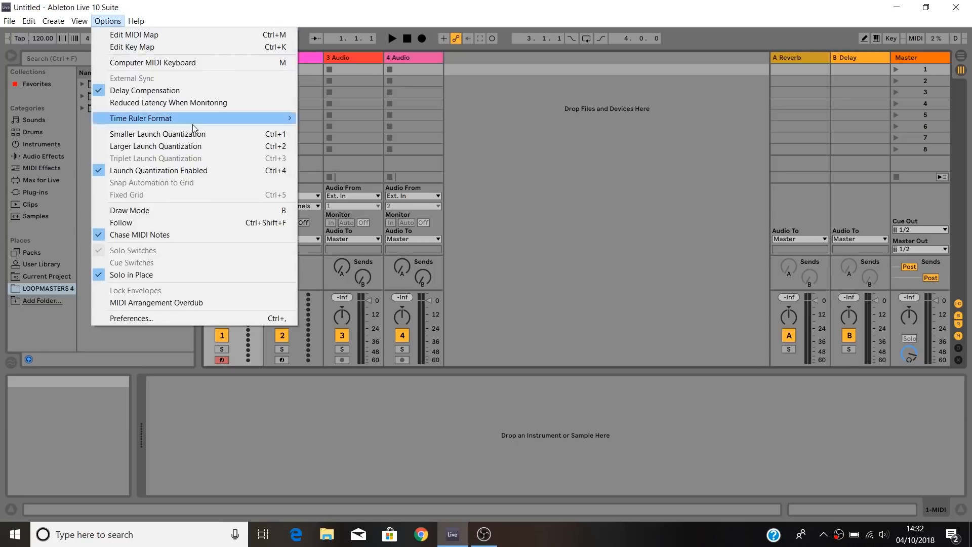
{"action": "left_click", "coordinate": [144, 320]}
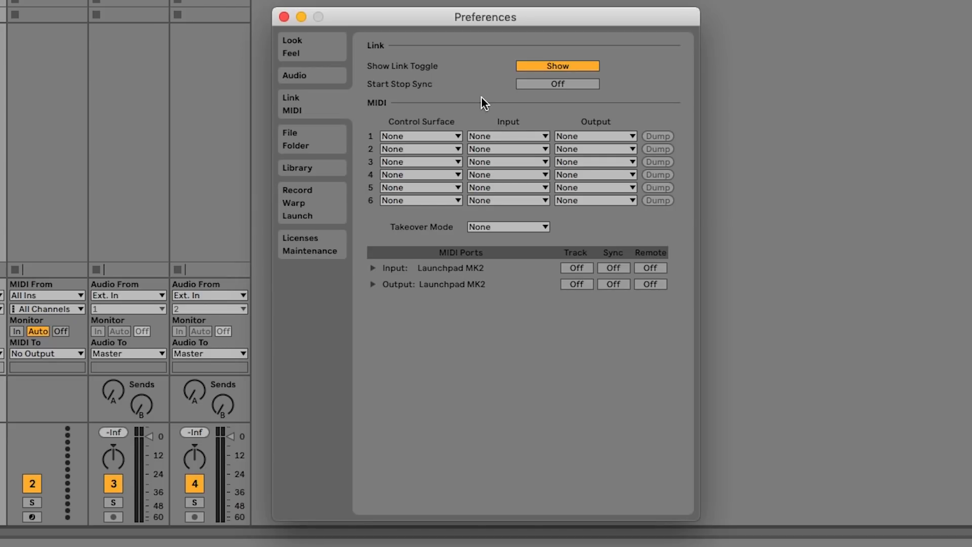
Step: Assign Launchpad MK2 as control surface 1, with Launchpad MK2 as both its input and output
{"action": "left_click", "coordinate": [436, 138]}
{"action": "scroll", "coordinate": [436, 288], "scroll_direction": "down", "scroll_amount": 5}
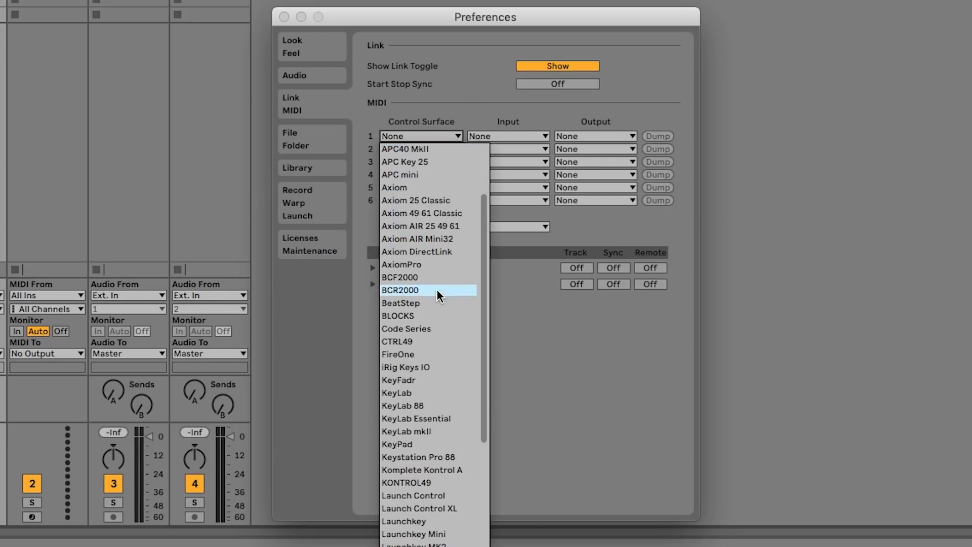
{"action": "scroll", "coordinate": [439, 290], "scroll_direction": "down", "scroll_amount": 1}
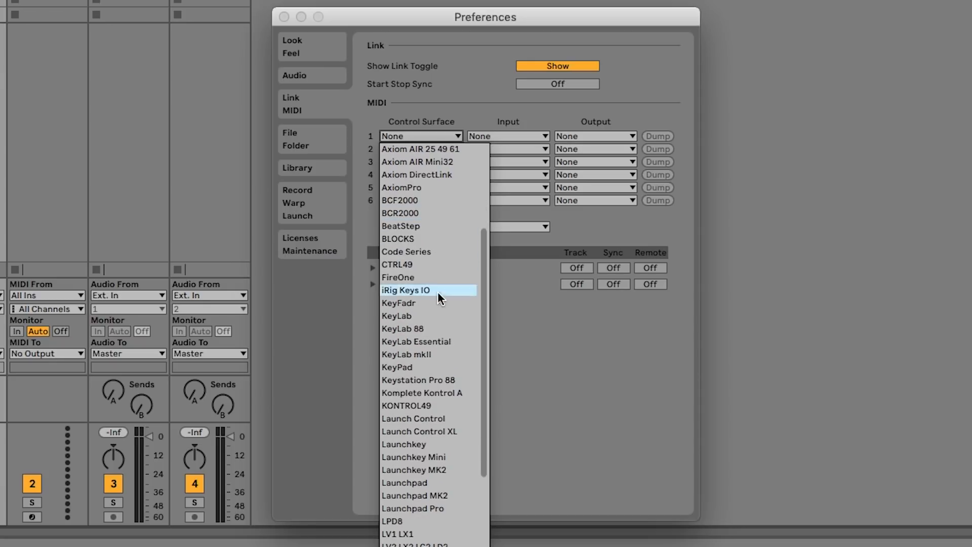
{"action": "left_click", "coordinate": [430, 494]}
{"action": "left_click", "coordinate": [530, 136]}
{"action": "left_click", "coordinate": [530, 136]}
{"action": "left_click", "coordinate": [573, 135]}
{"action": "left_click", "coordinate": [612, 161]}
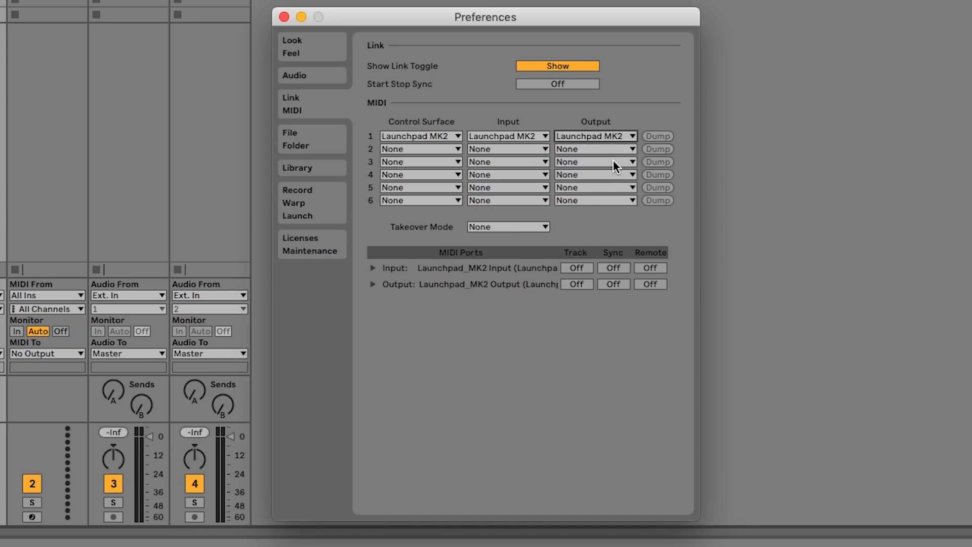
Step: Enable Track and Remote for the Launchpad MK2 input port, and Track and Sync for its output port
{"action": "left_click", "coordinate": [580, 269]}
{"action": "left_click", "coordinate": [650, 270]}
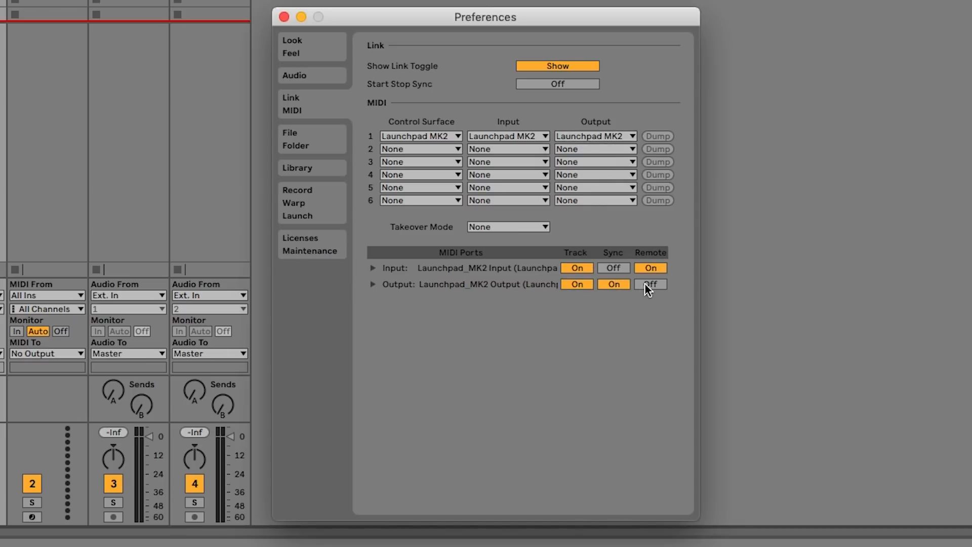